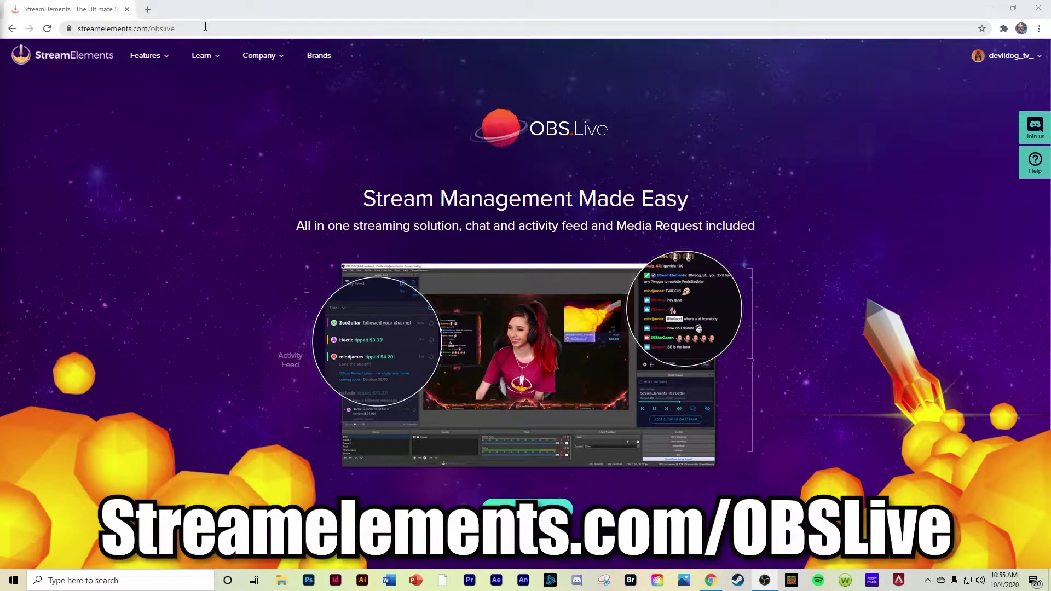
Step: Download the OBS.Live installer and accept the welcome, license and default install location pages
scroll(531, 493, down, 3)
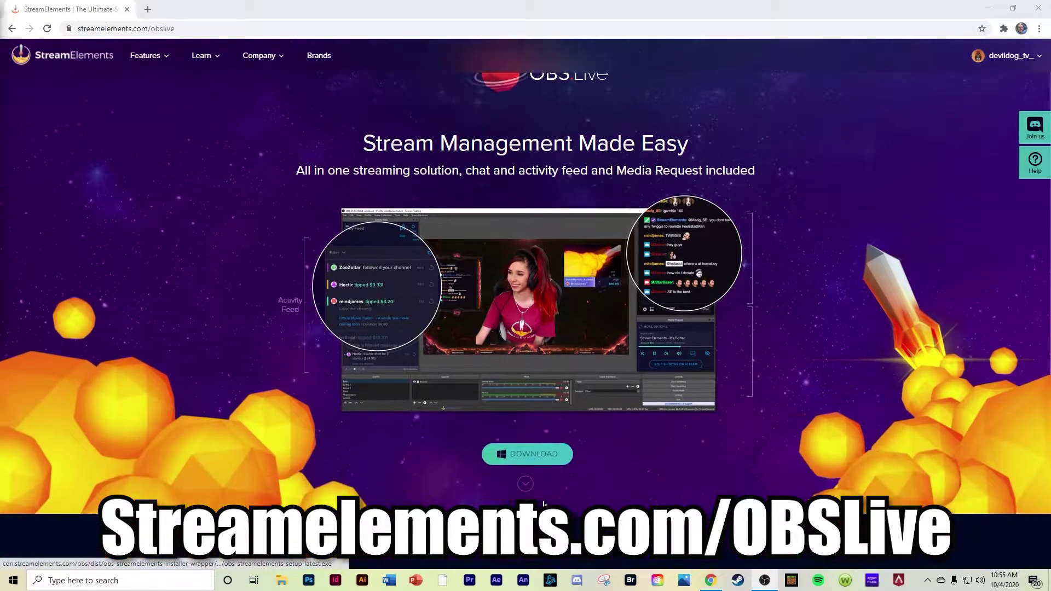
click(528, 346)
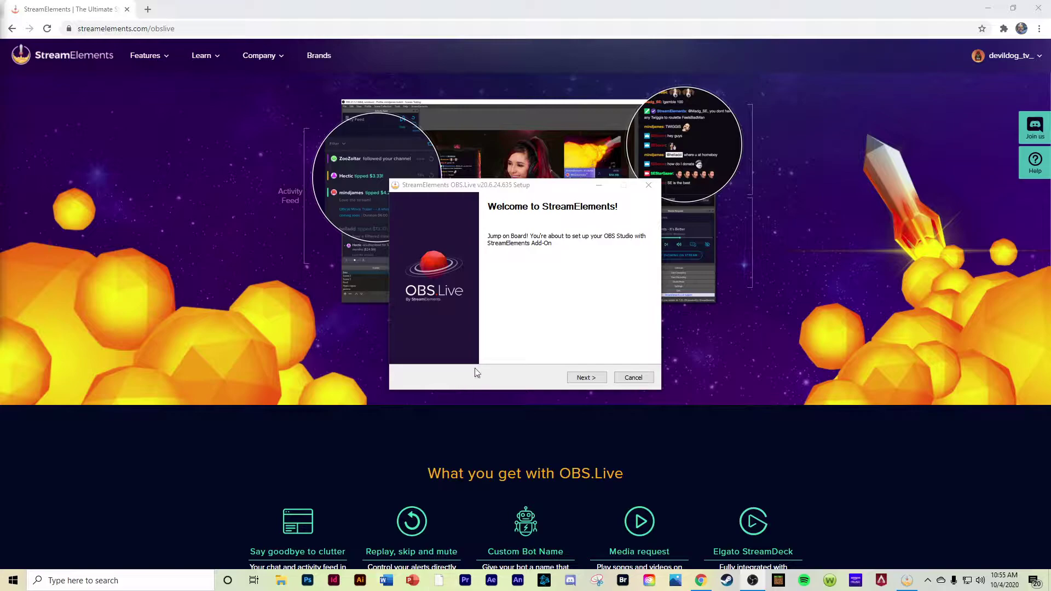
click(584, 379)
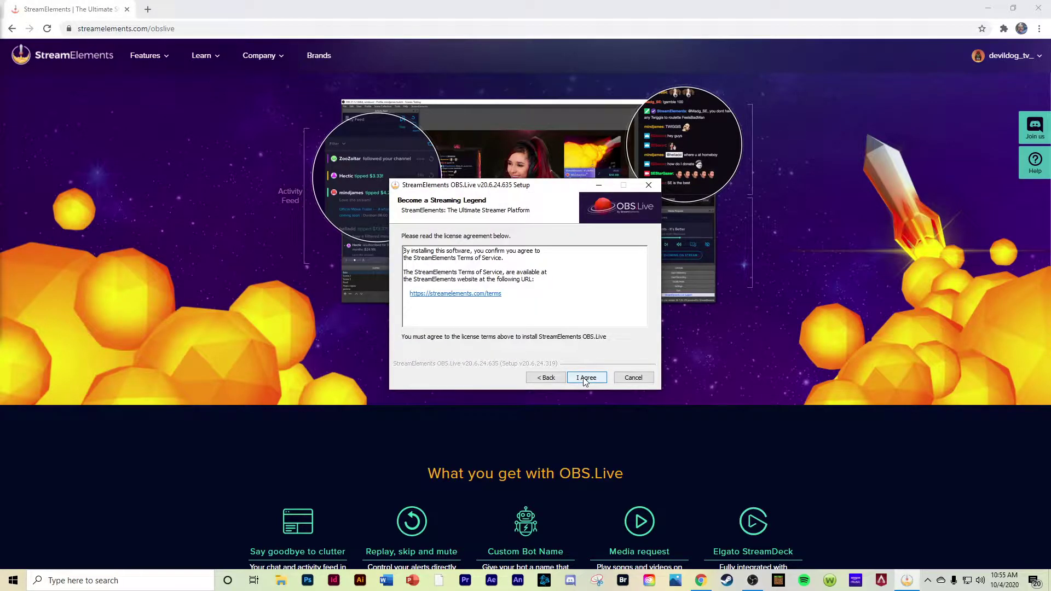
click(584, 379)
click(584, 379)
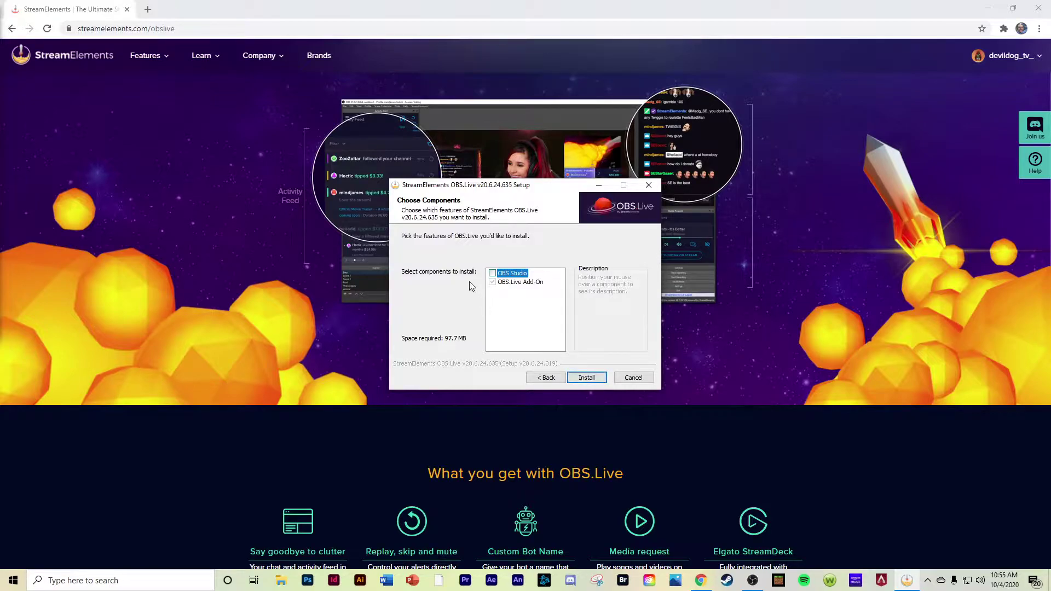
Step: Start installing, then cancel the setup when it requires closing the running OBS
mouse_move(512, 274)
click(586, 377)
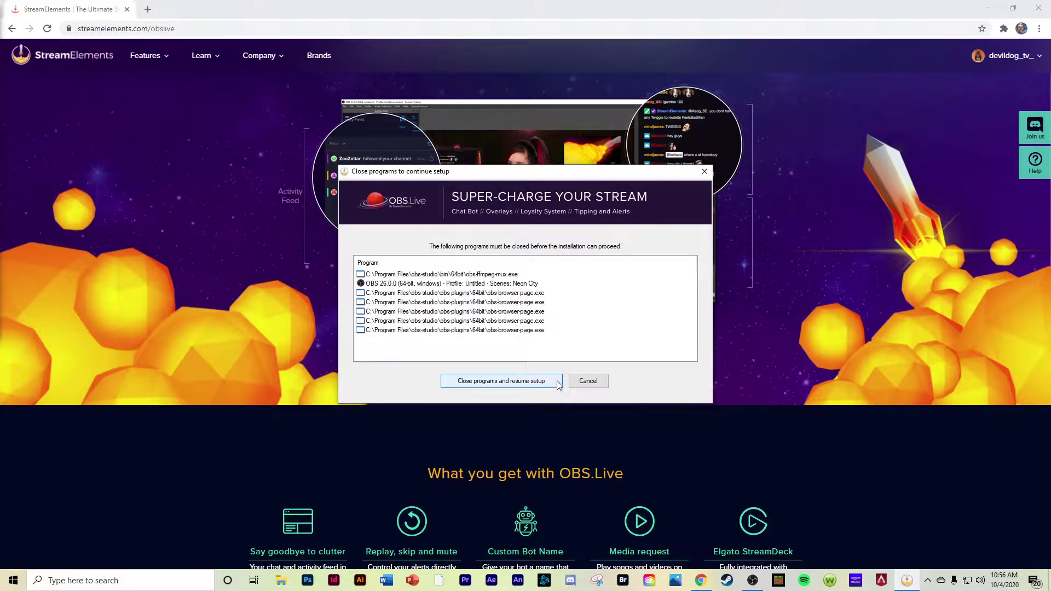
click(588, 381)
click(534, 327)
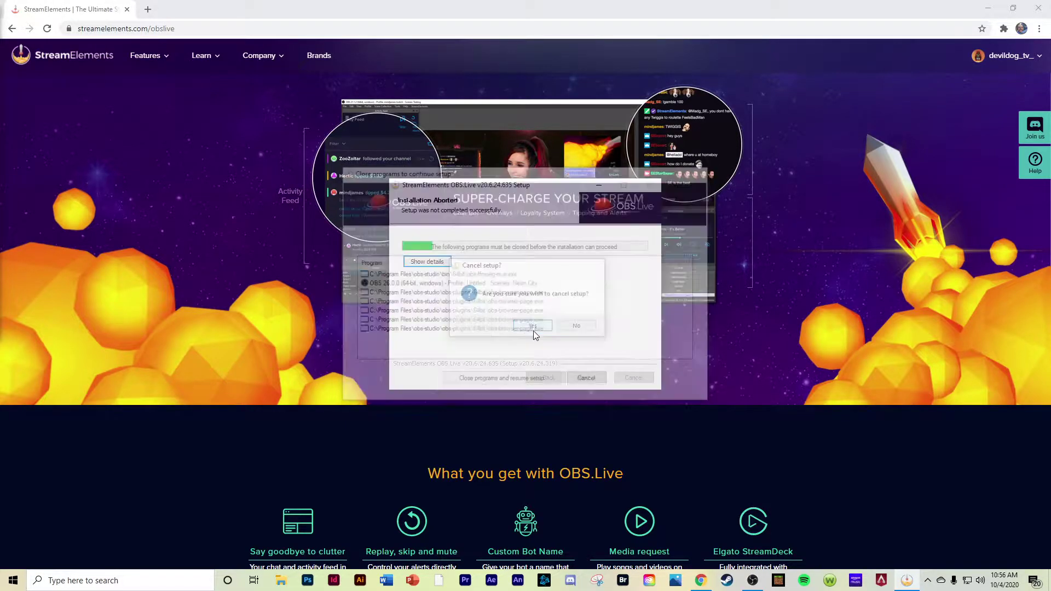
Step: Dismiss the installation-aborted message, minimize the browser and restore the OBS Studio window
click(635, 378)
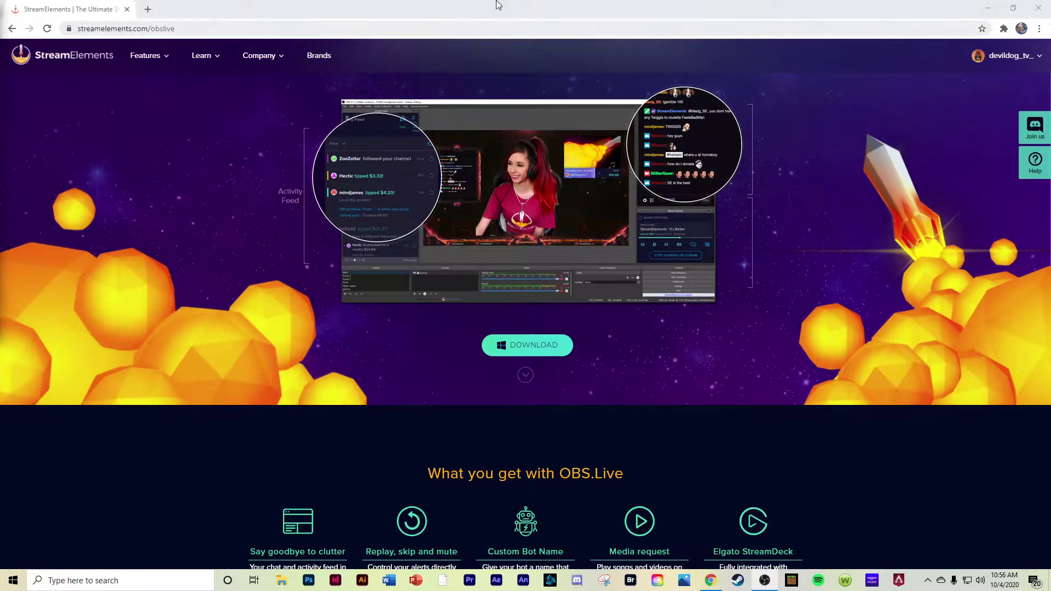
click(990, 8)
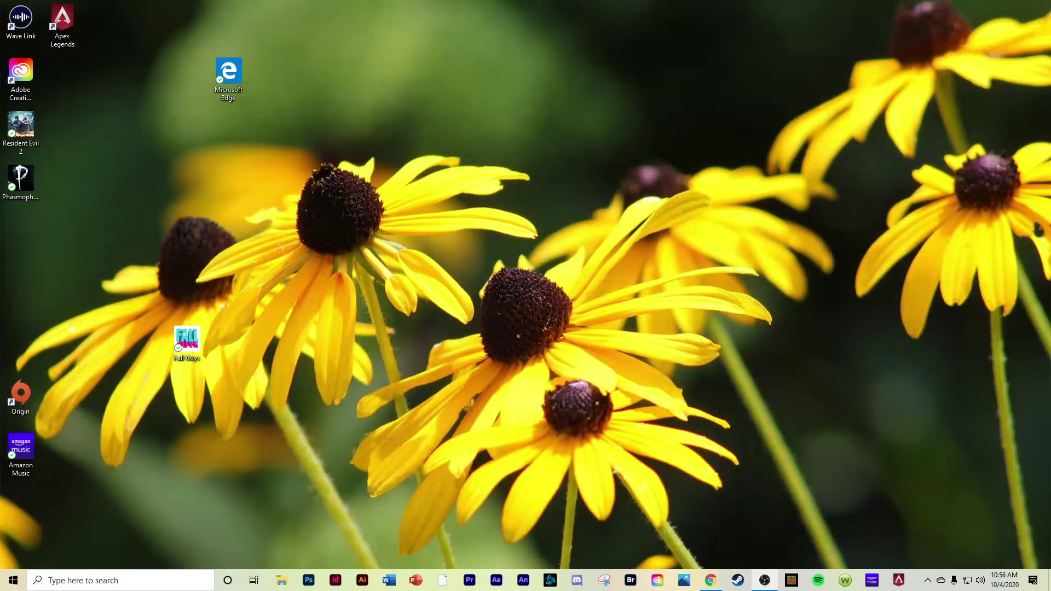
click(765, 580)
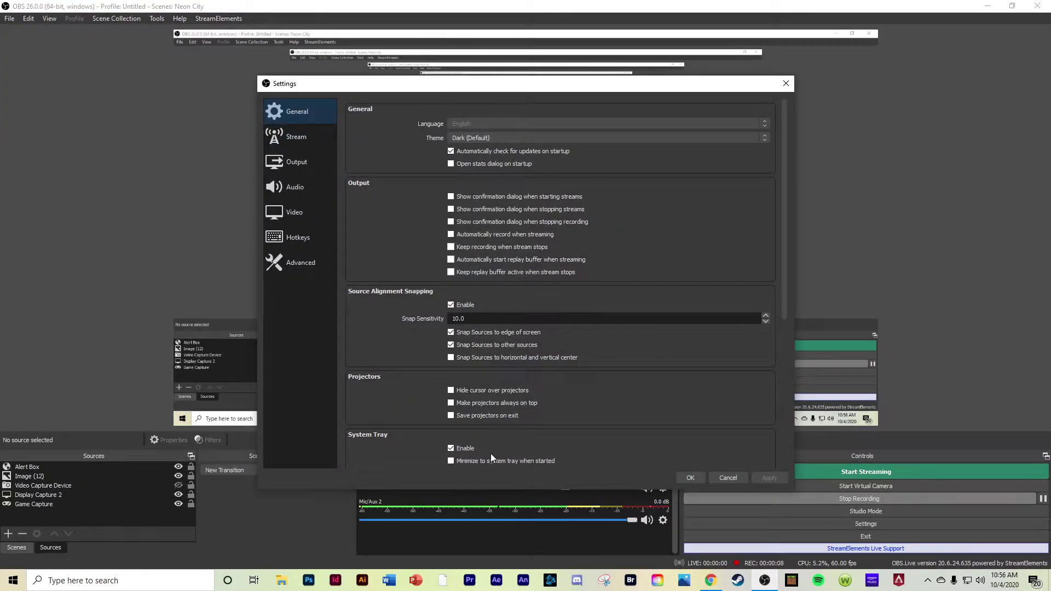
Step: Keep Twitch as the streaming service on the Stream page, then view the Output settings
click(303, 143)
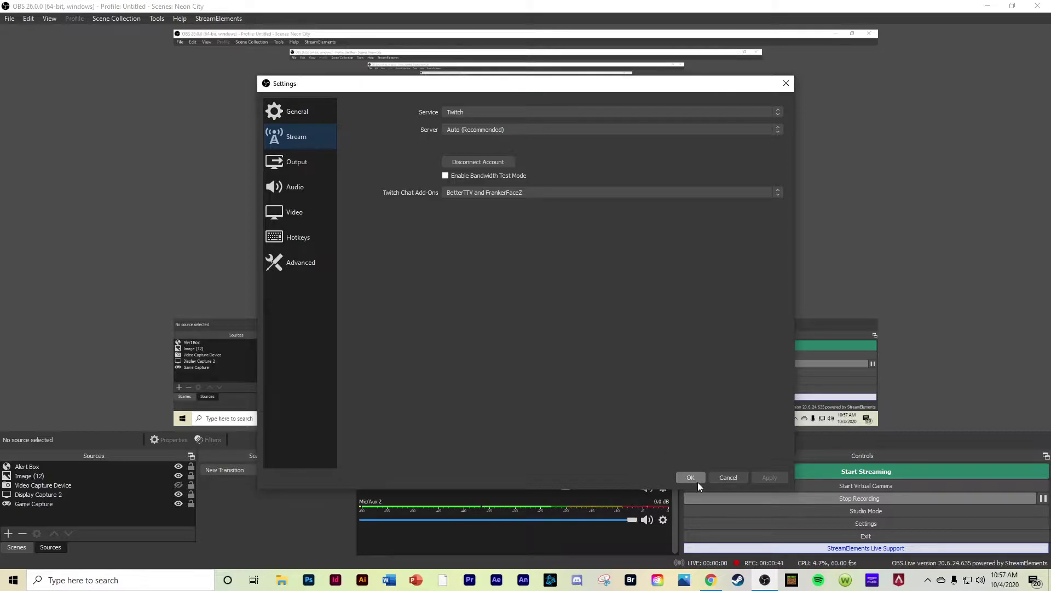
click(528, 113)
click(472, 127)
click(310, 155)
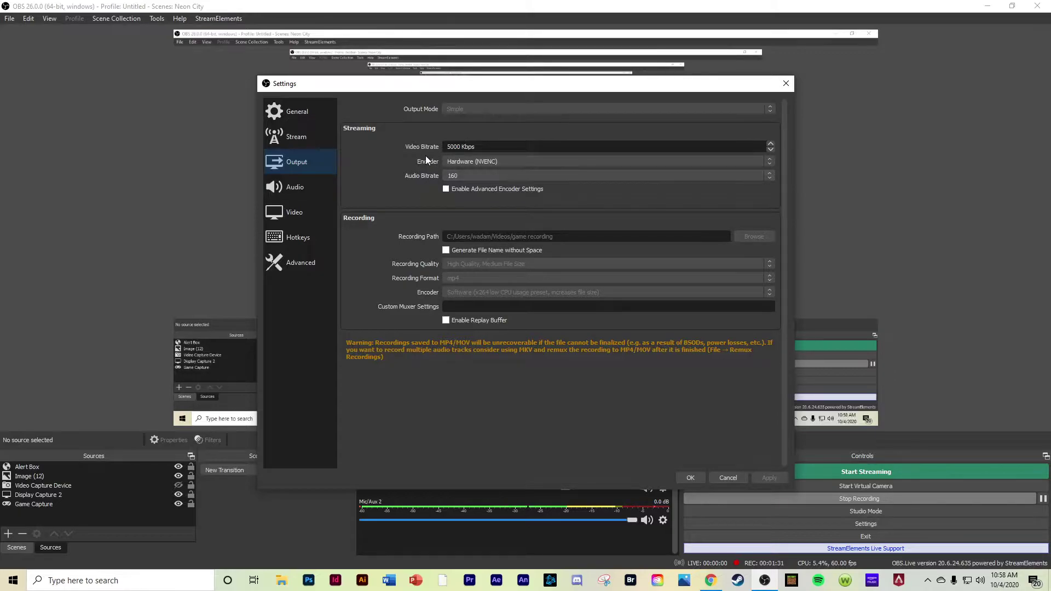
click(504, 160)
click(487, 175)
Step: Review the Audio devices, then the Video page at 1920x1080 and 60 FPS
click(294, 187)
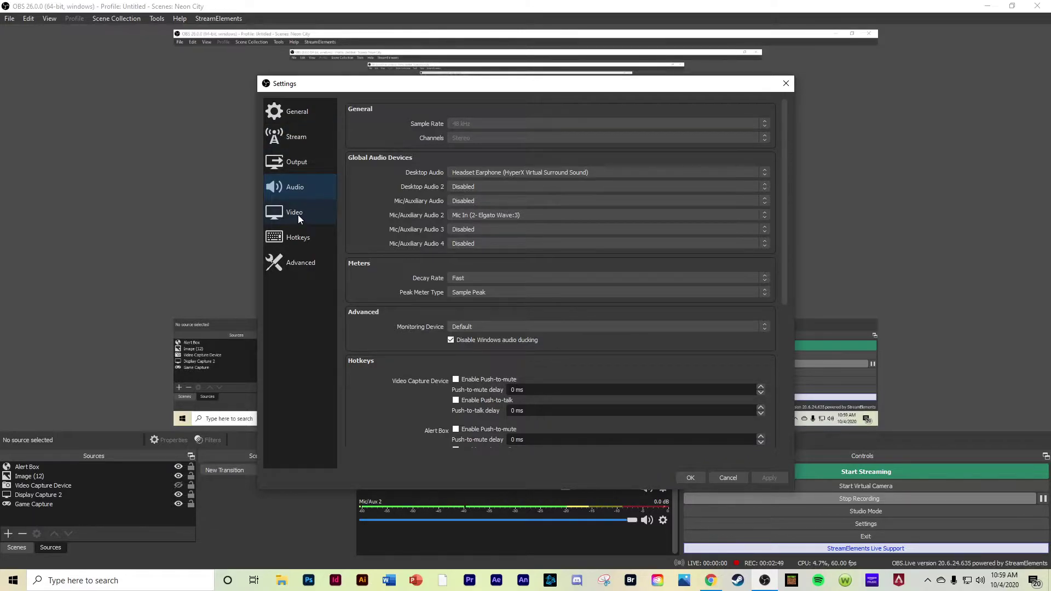
click(311, 220)
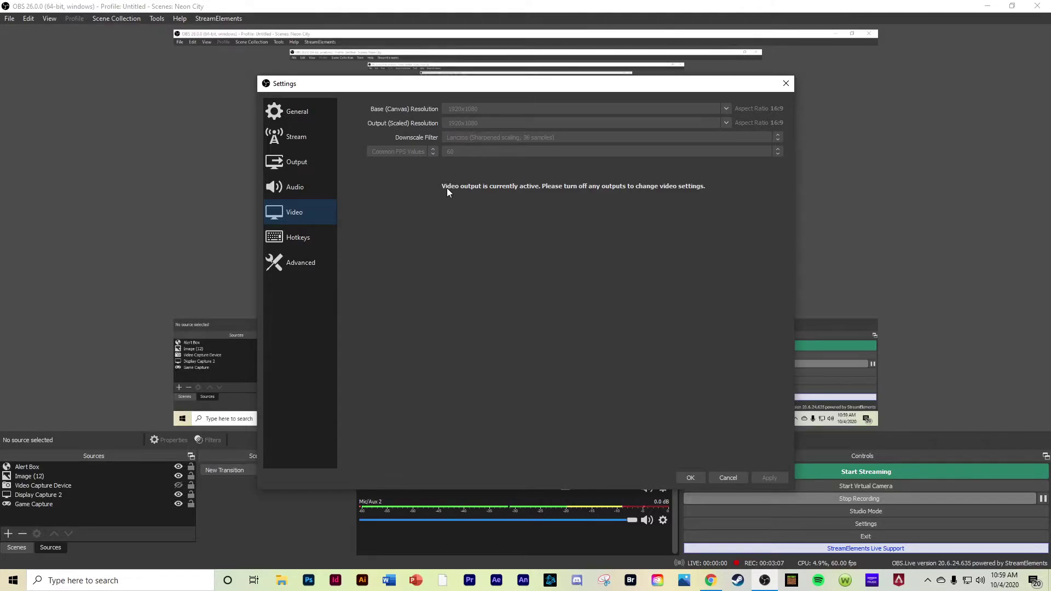
Step: Pass through Hotkeys to the Advanced page with process priority and reconnect options
click(321, 238)
click(297, 264)
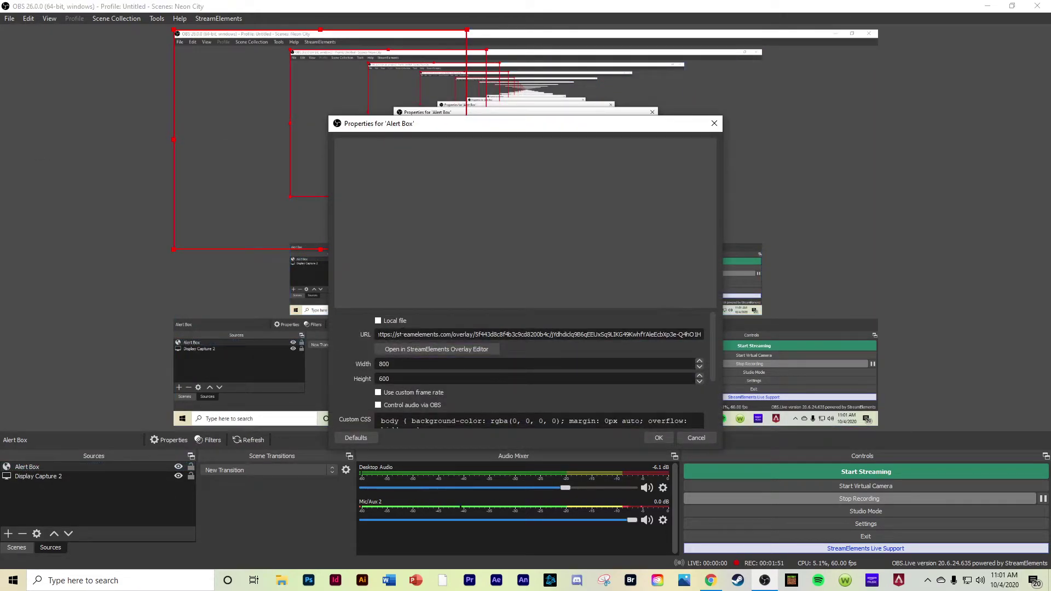
Step: Scroll the Alert Box properties to check the StreamElements overlay URL and 800x600 size
scroll(593, 330, down, 3)
scroll(592, 330, up, 3)
Step: Close the Alert Box properties and go from the StreamElements home page to My overlays
click(714, 124)
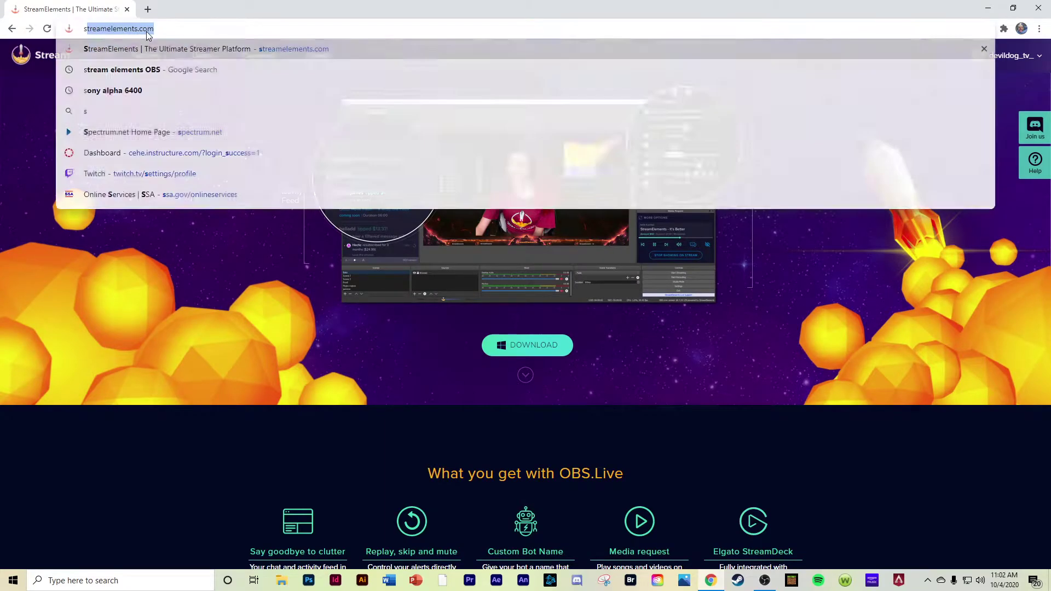
click(147, 57)
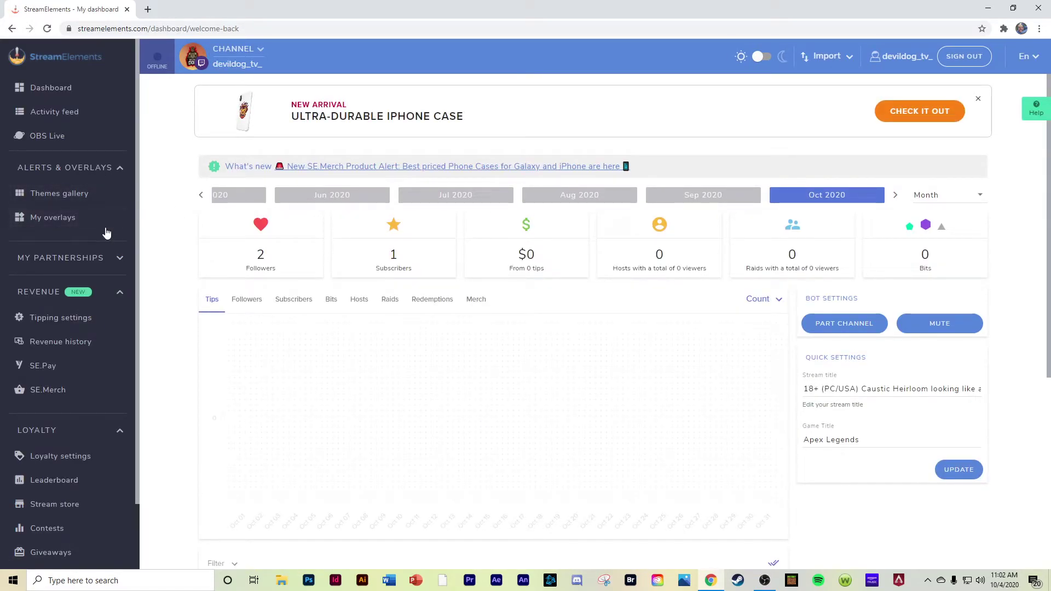
click(87, 222)
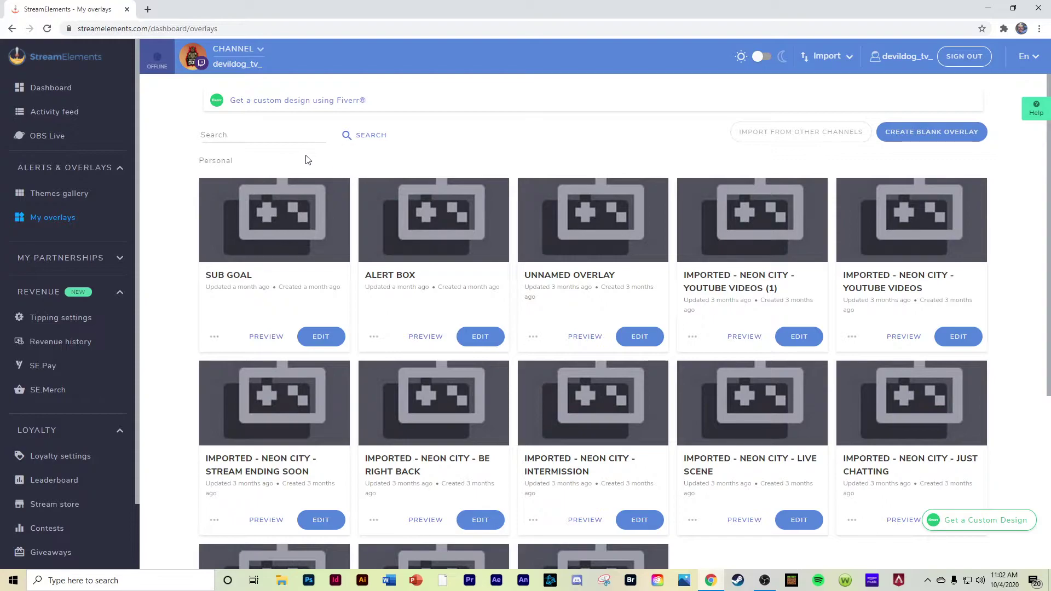
Step: Create a blank 1080p overlay and add an AlertBox widget from the Alerts category
click(916, 134)
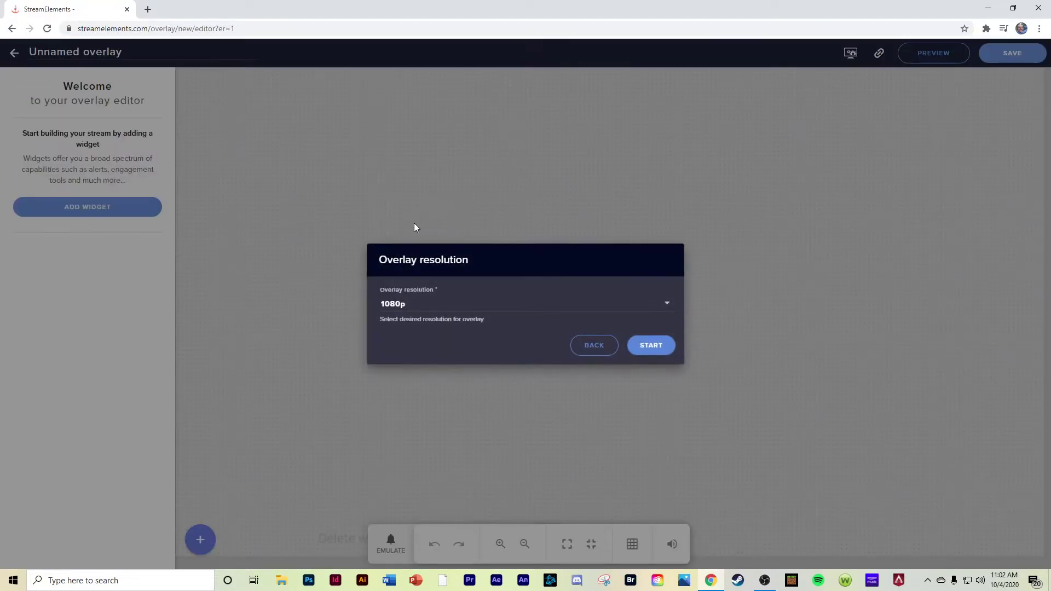
click(657, 346)
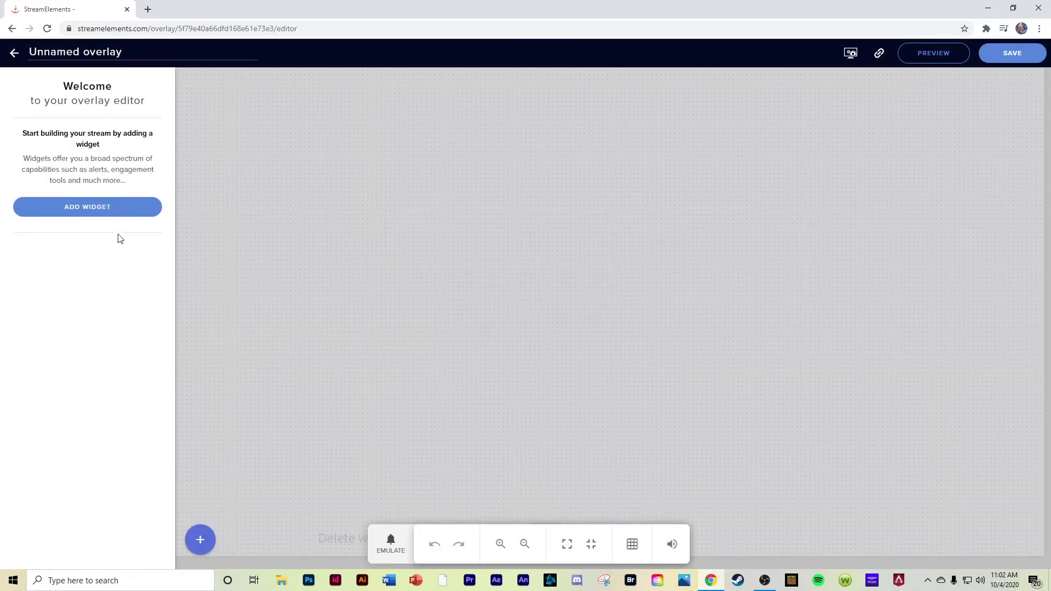
click(104, 218)
mouse_move(265, 304)
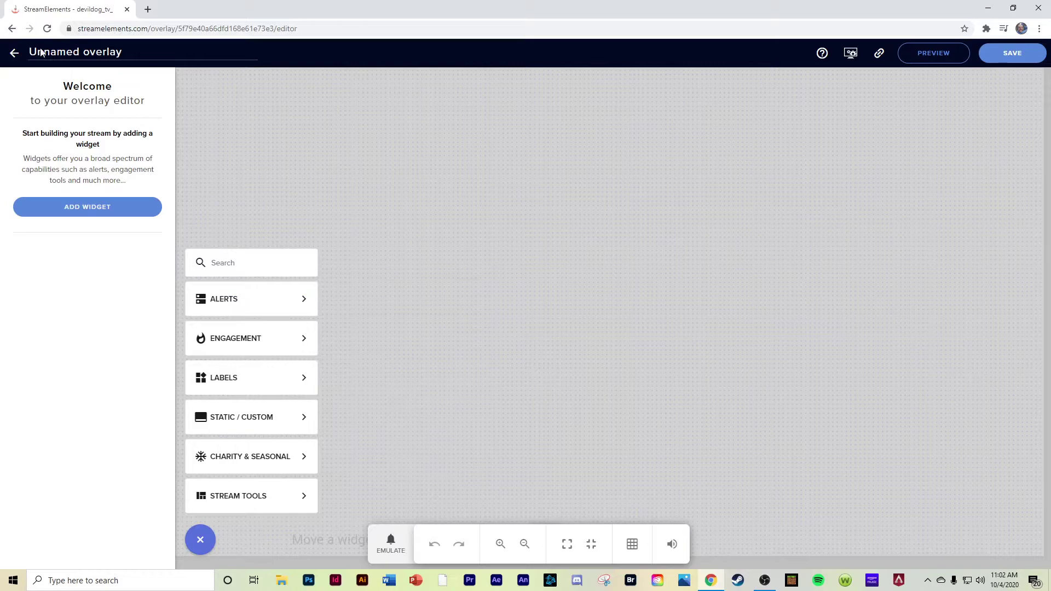
click(16, 61)
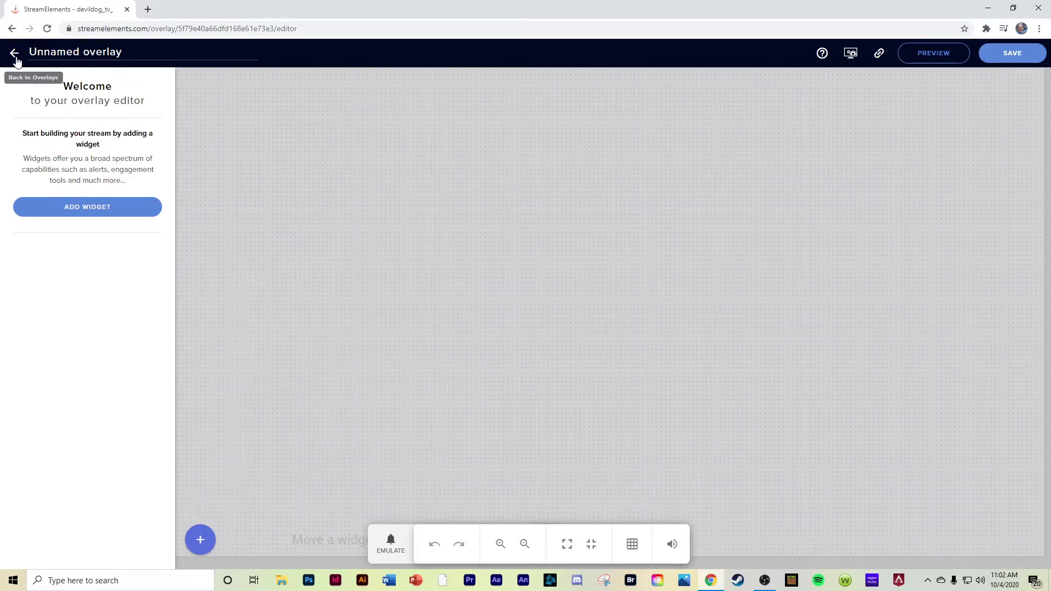
click(78, 214)
mouse_move(230, 303)
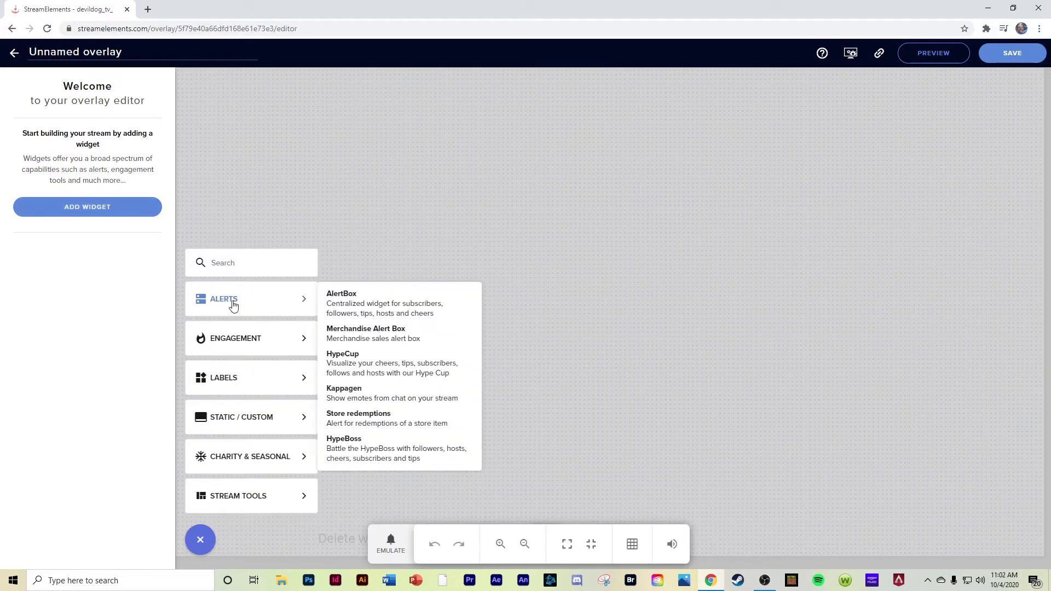
click(345, 305)
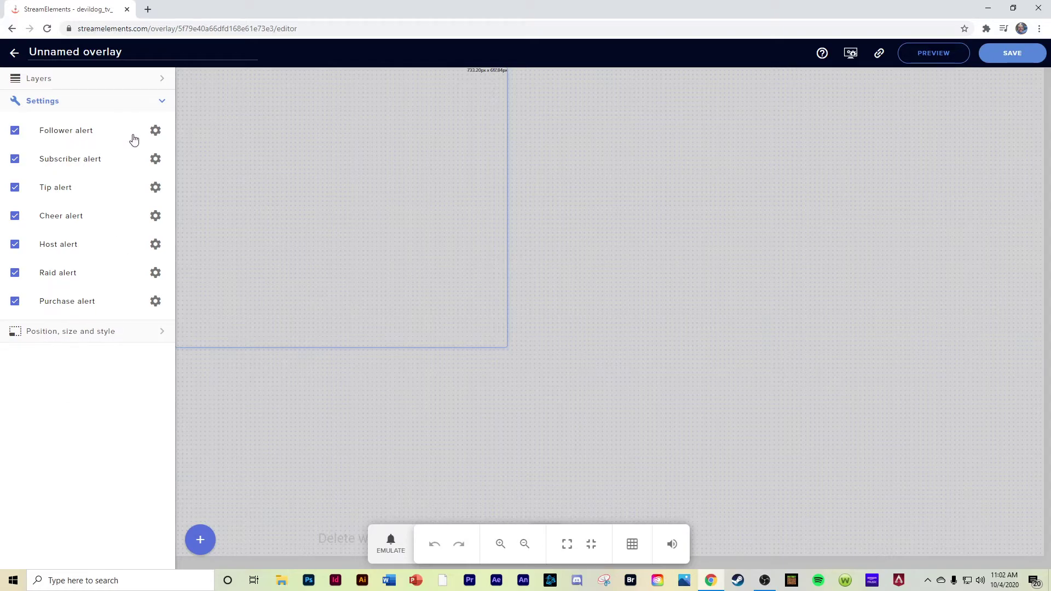
Step: Check the follower alert's detailed settings, then leave the editor for My overlays
click(156, 131)
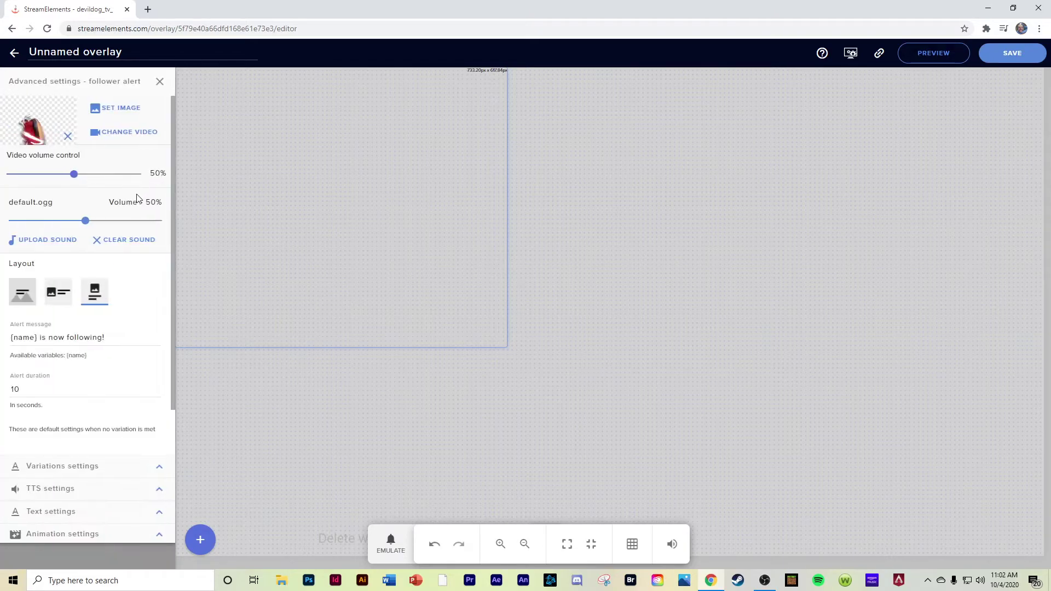
click(156, 82)
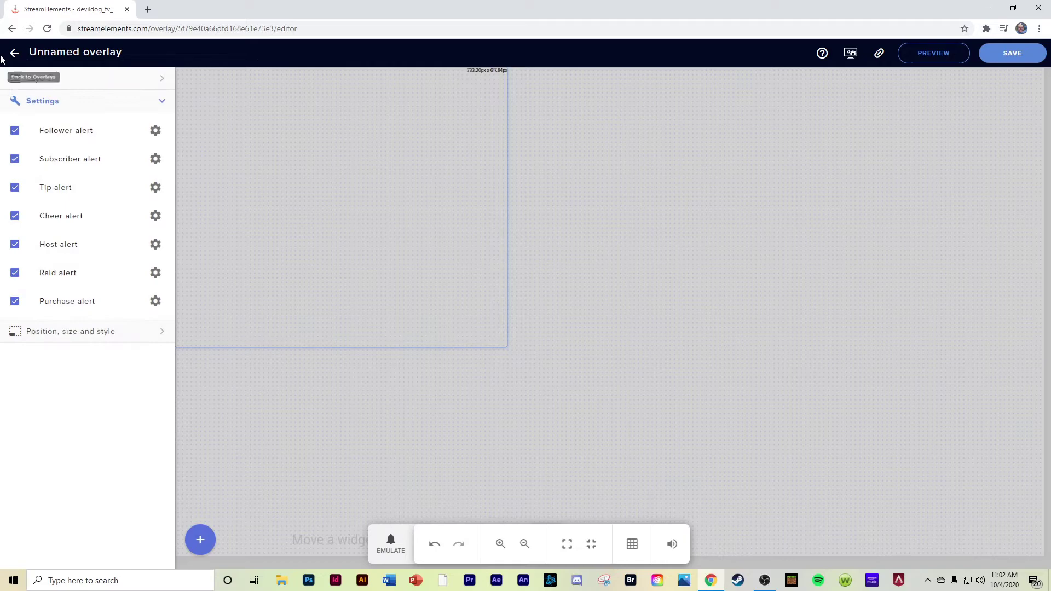
click(578, 90)
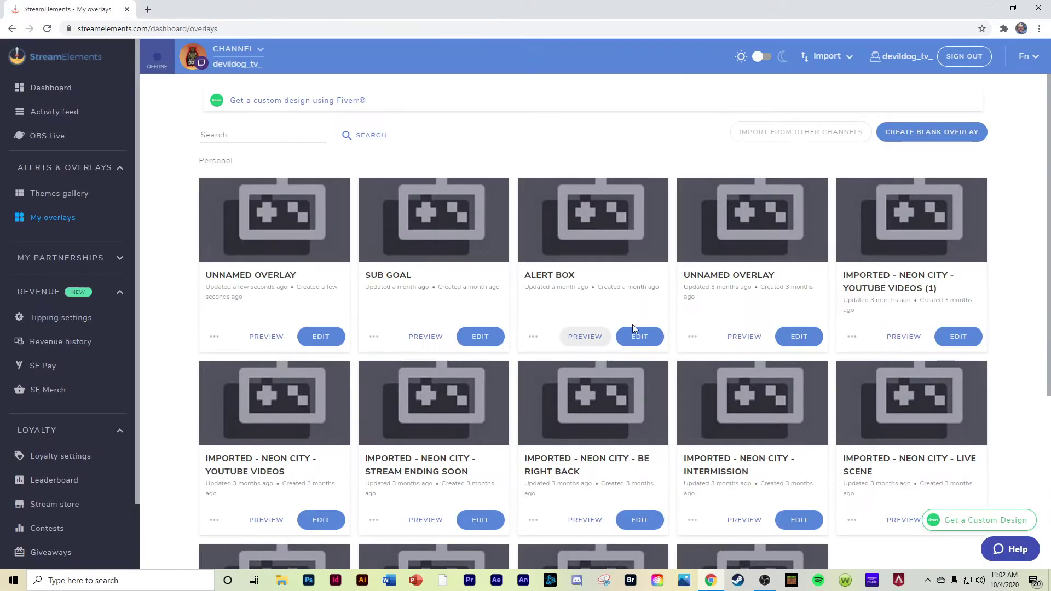
Step: Open the Alert Box overlay, inspect the AlertBox 1 follower alert settings, and close the browser
click(630, 334)
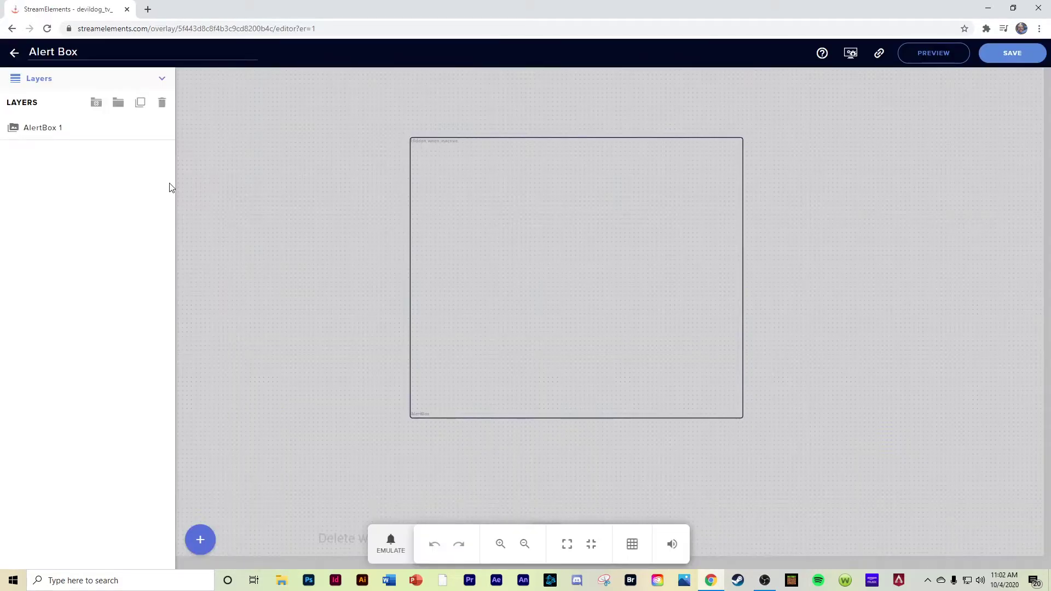
click(42, 129)
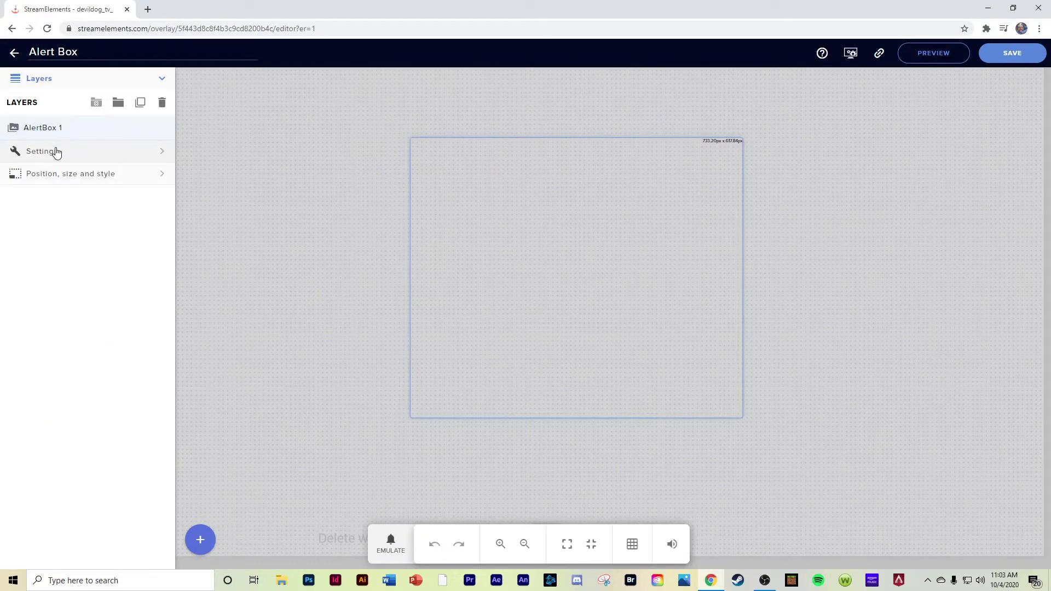
click(86, 154)
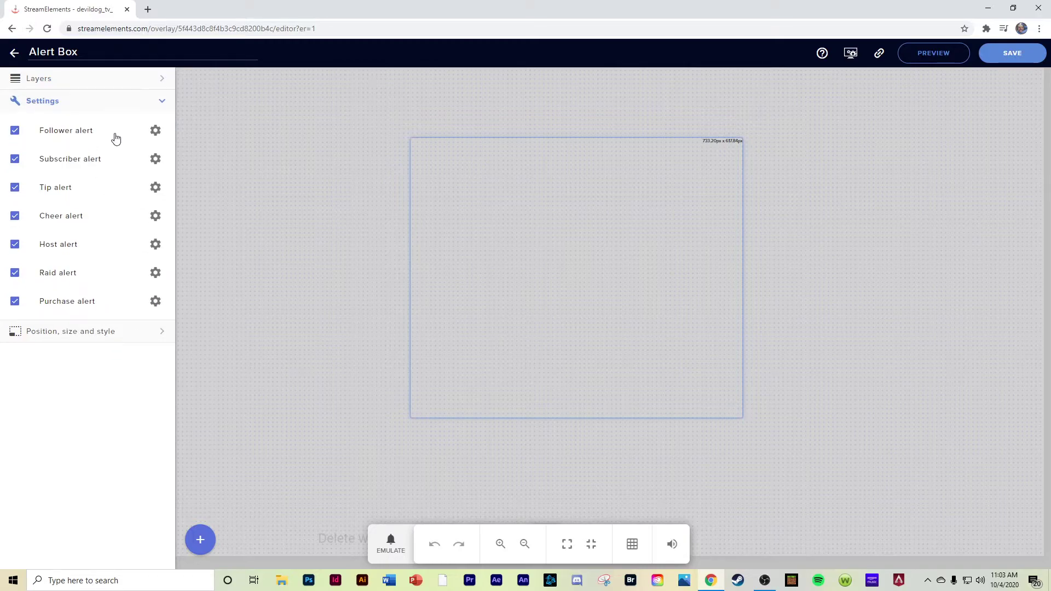
click(155, 130)
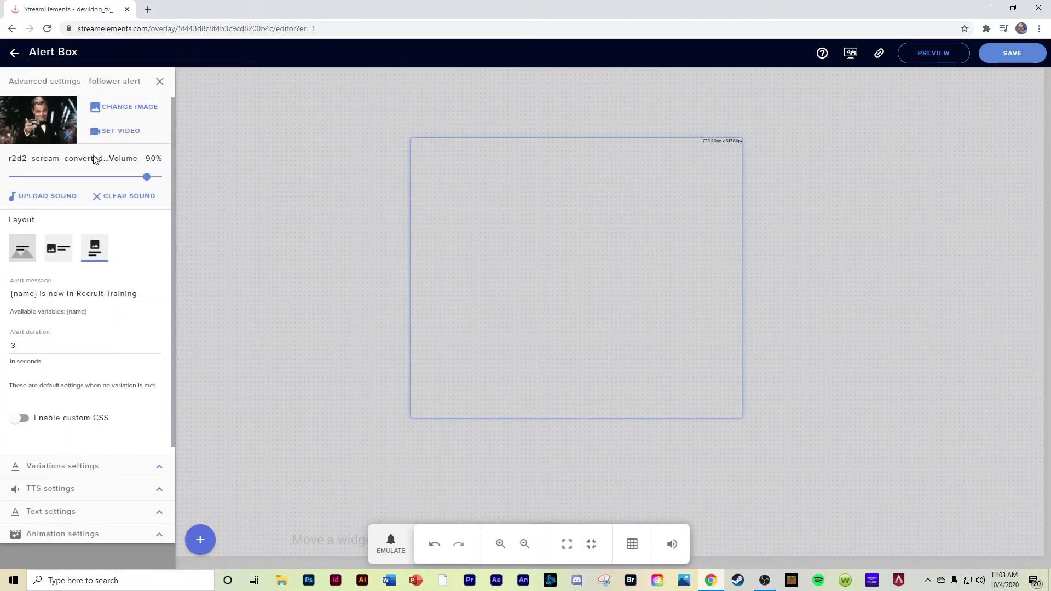
click(159, 81)
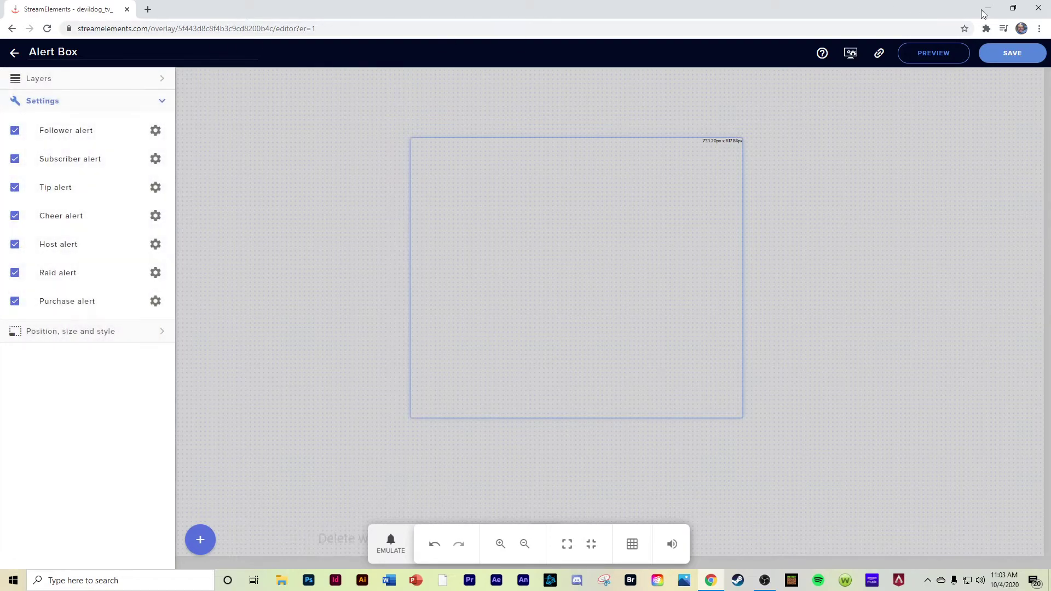
click(1039, 7)
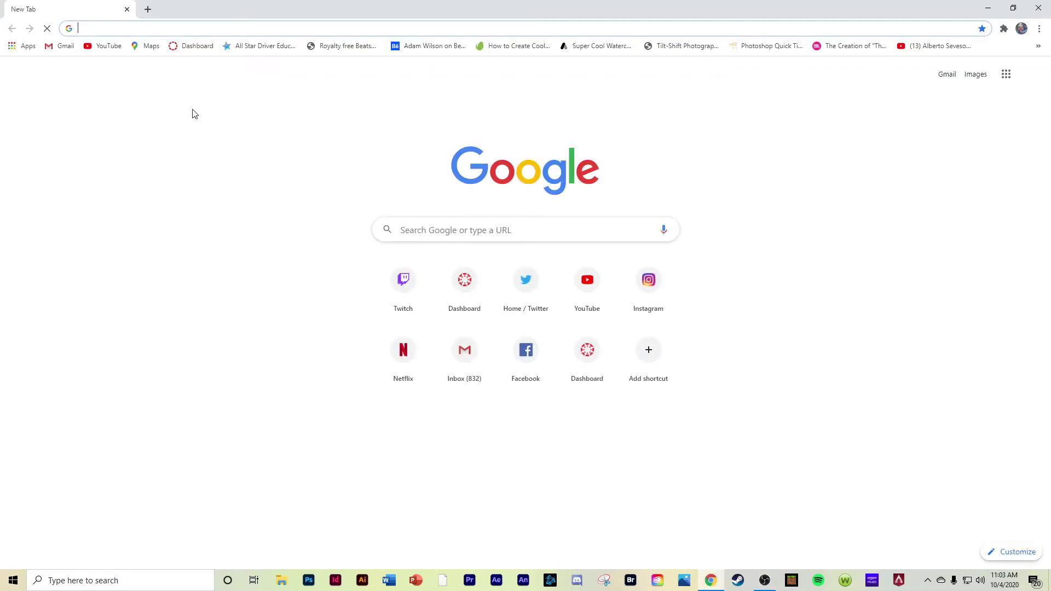
Step: Load streamelements.com and open the Alert Box overlay from My overlays for editing
text(s)
key(Return)
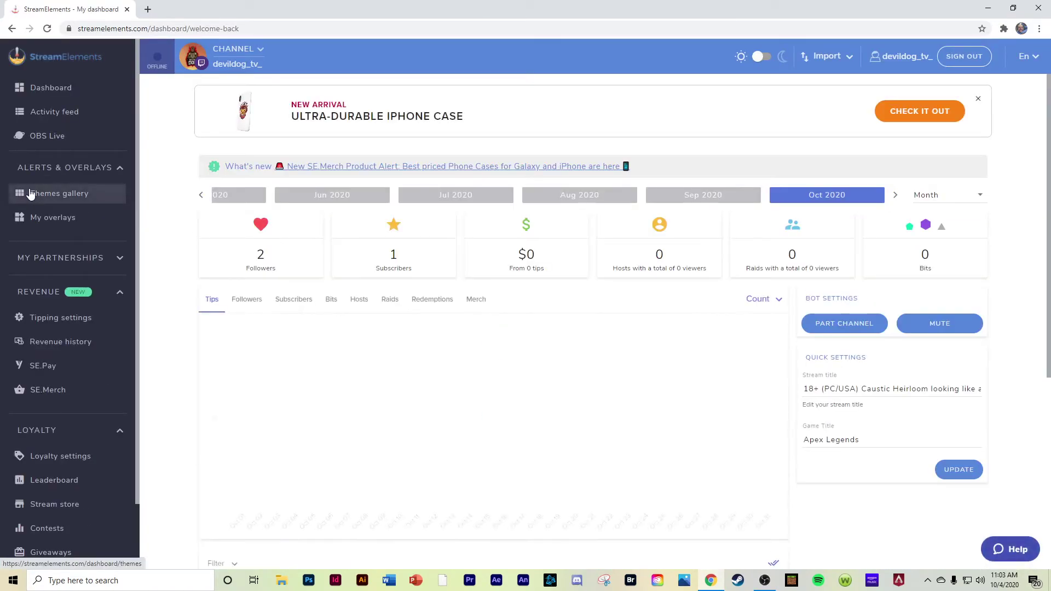
click(48, 220)
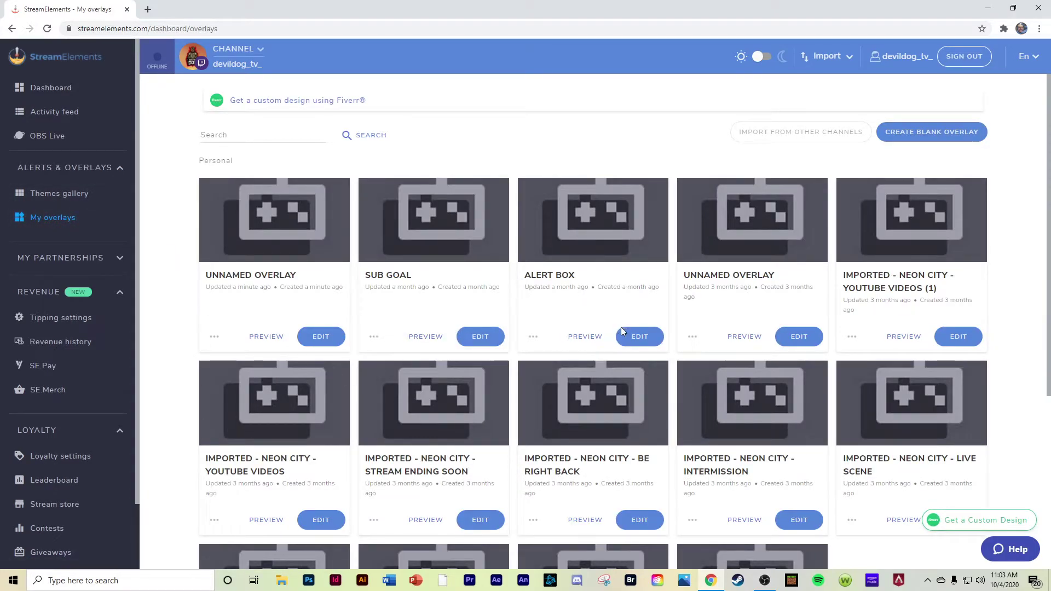
click(639, 336)
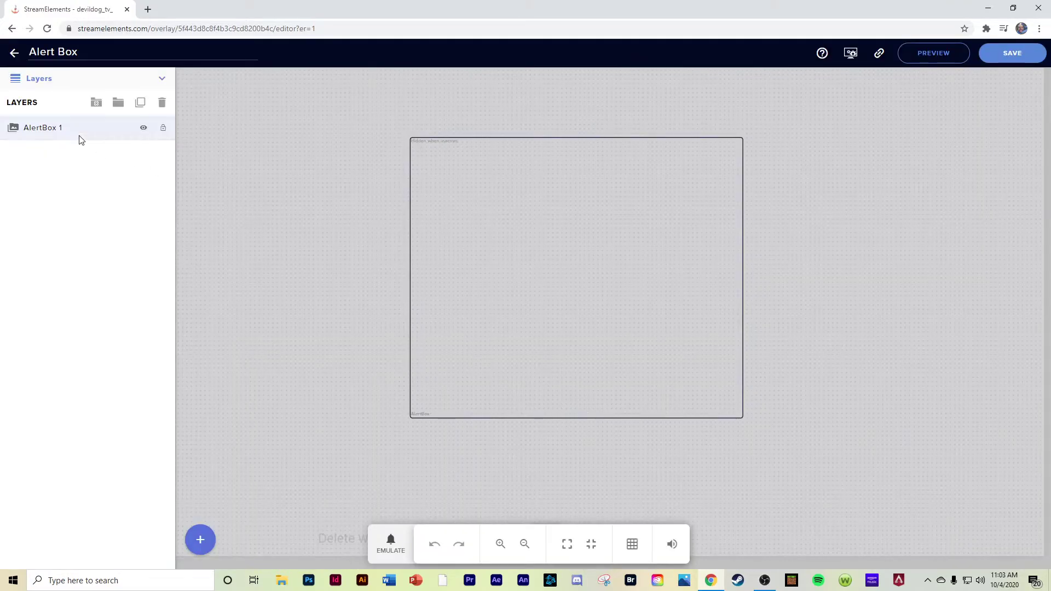
Step: Select the AlertBox 1 layer and copy its overlay link to the clipboard
click(66, 130)
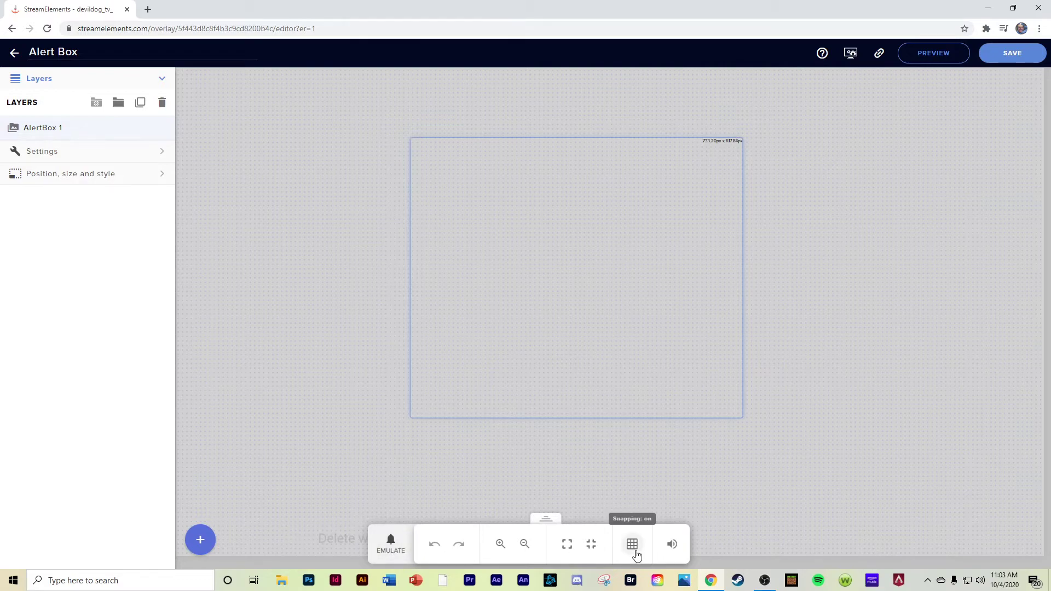
click(879, 55)
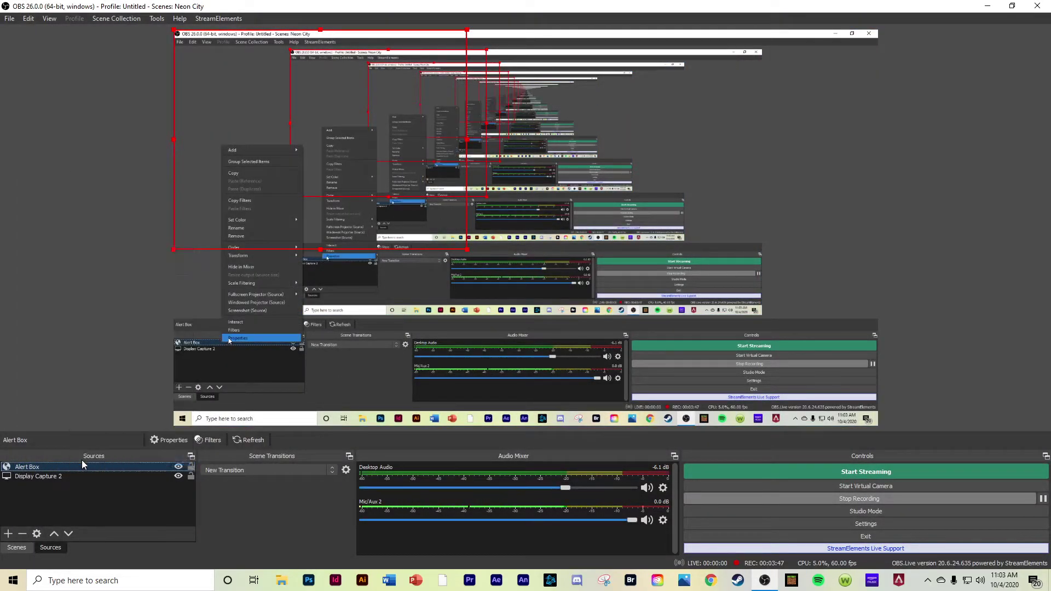
Step: Replace the Alert Box source's old URL with the copied StreamElements overlay URL and confirm
drag(454, 334, 471, 334)
key(ctrl+a)
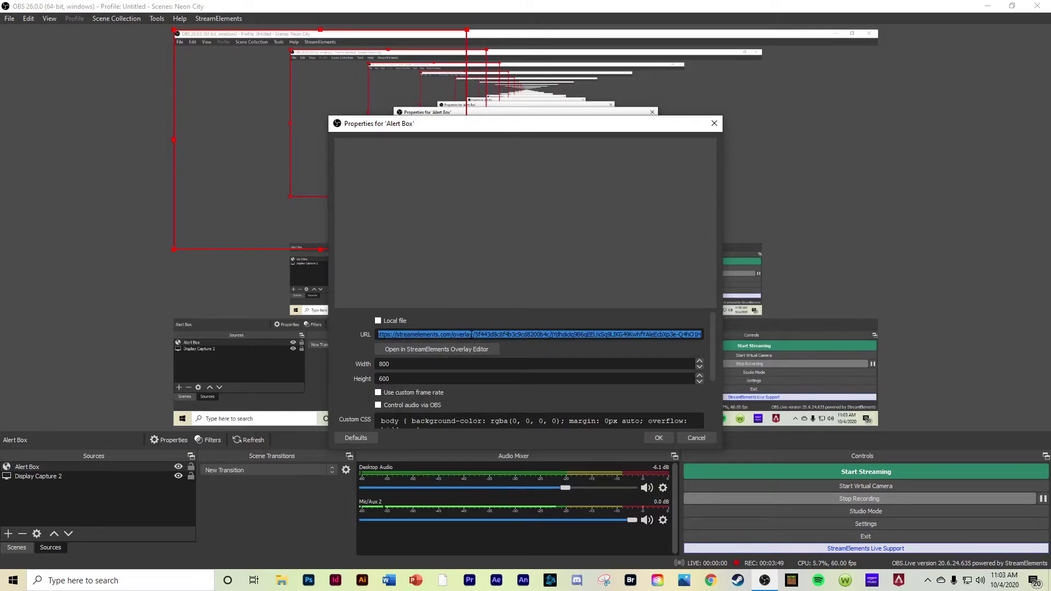
key(BackSpace)
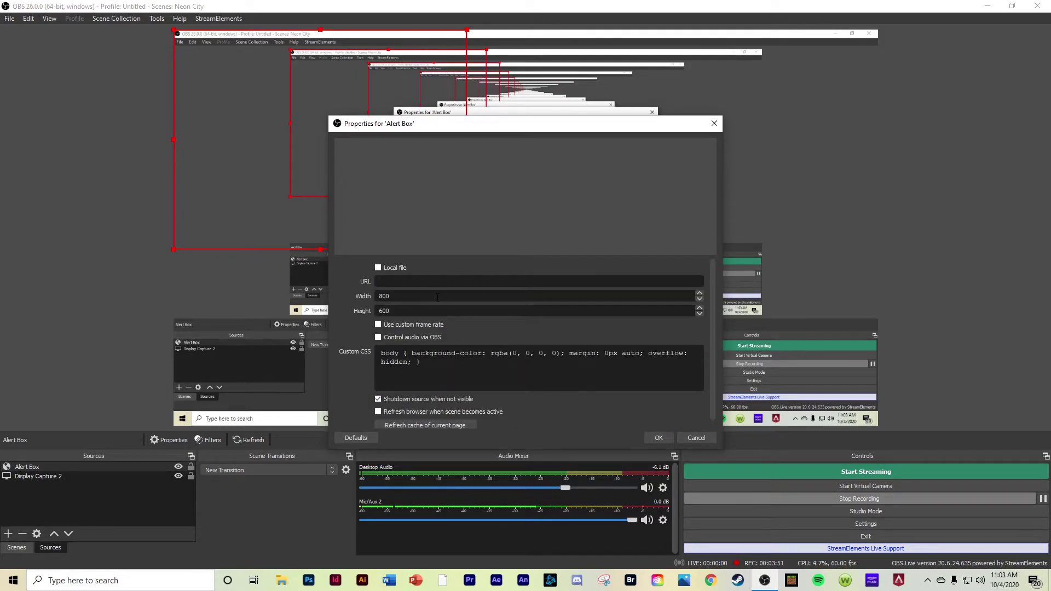
key(ctrl+v)
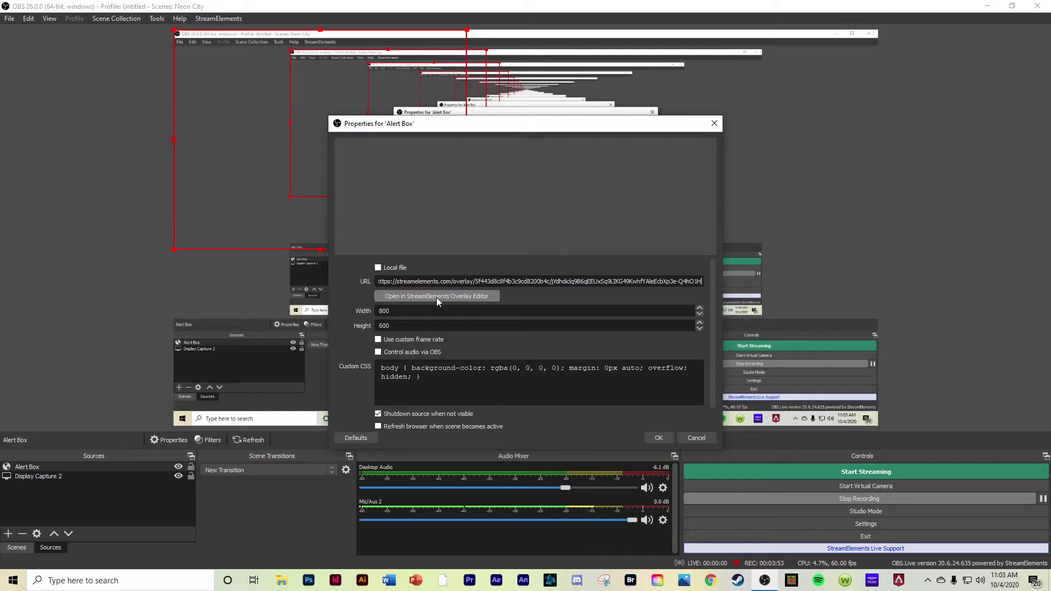
click(658, 436)
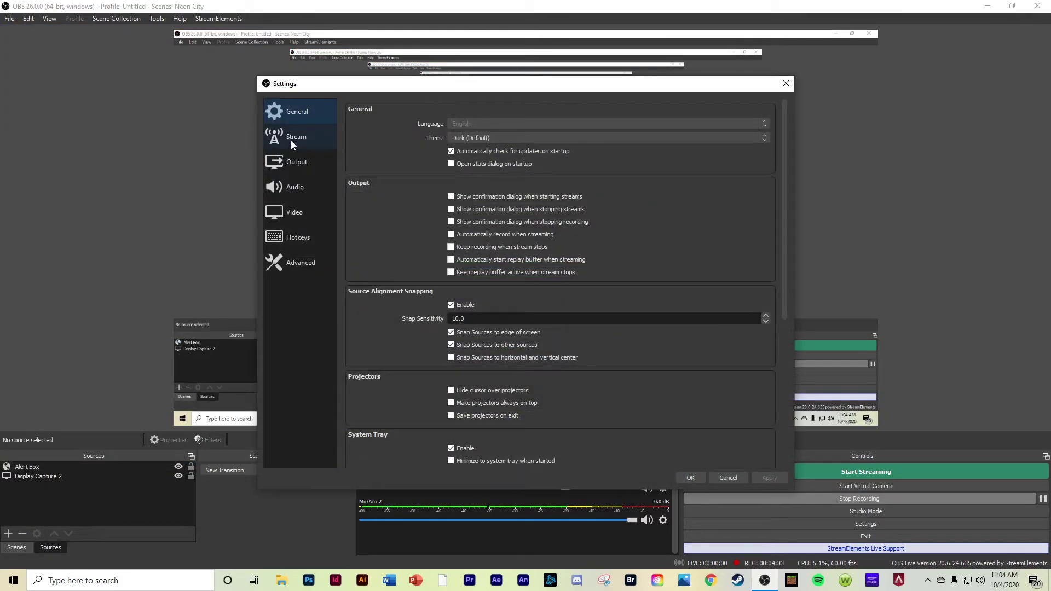
Step: Switch the Settings dialog to the Audio page to review audio settings
click(294, 187)
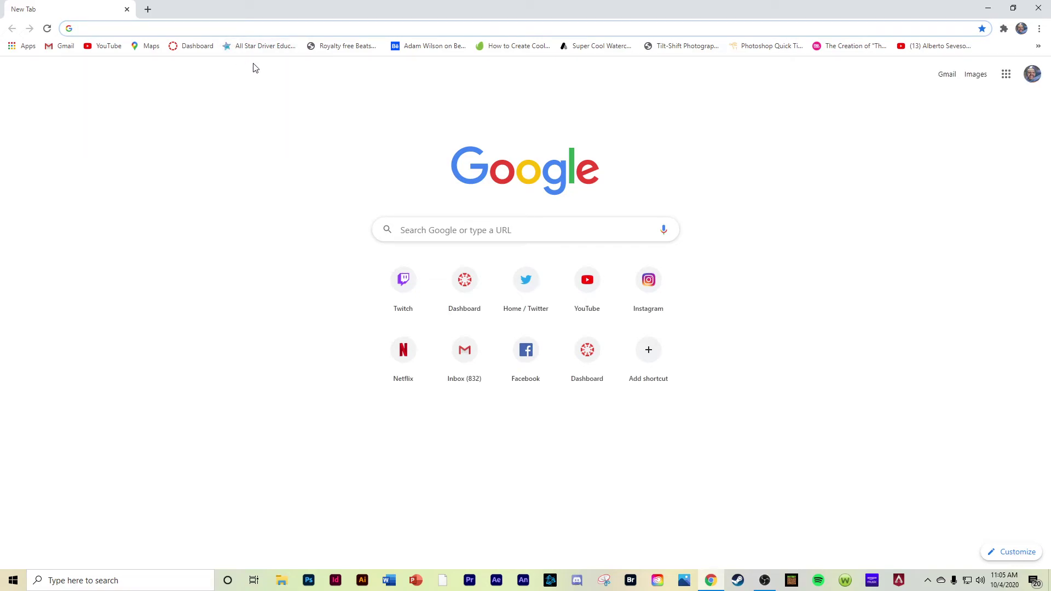
text(streamelements.com)
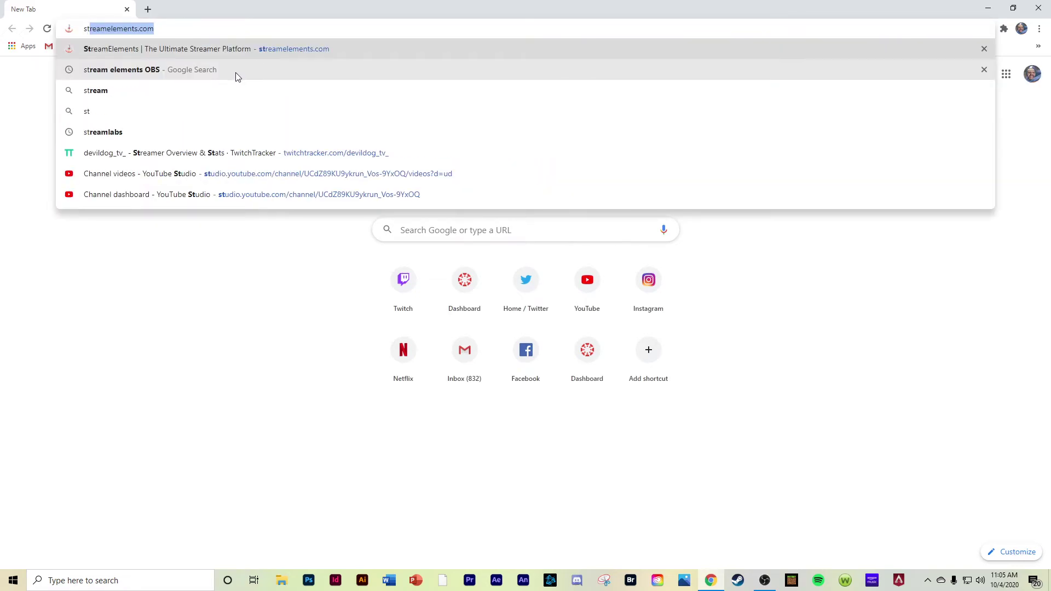
key(Return)
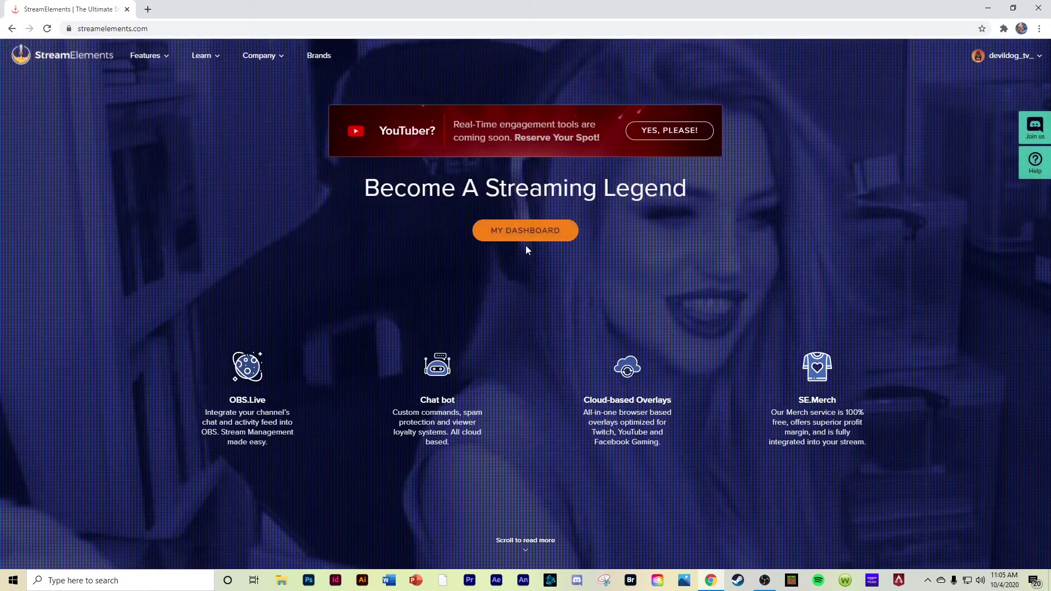
click(525, 231)
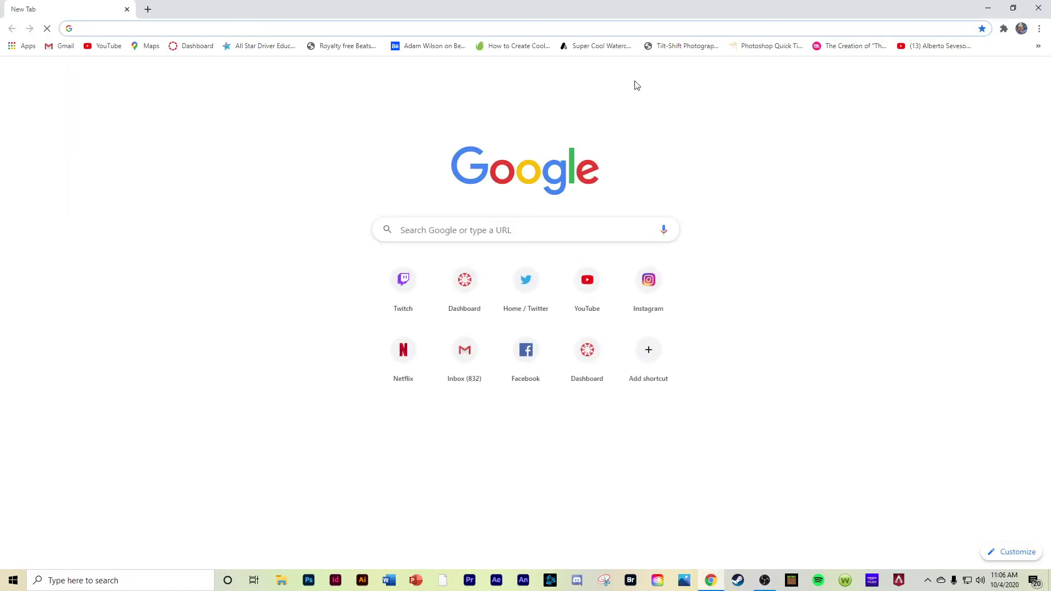
Step: Close the Chrome window to bring back the OBS main window
click(1038, 7)
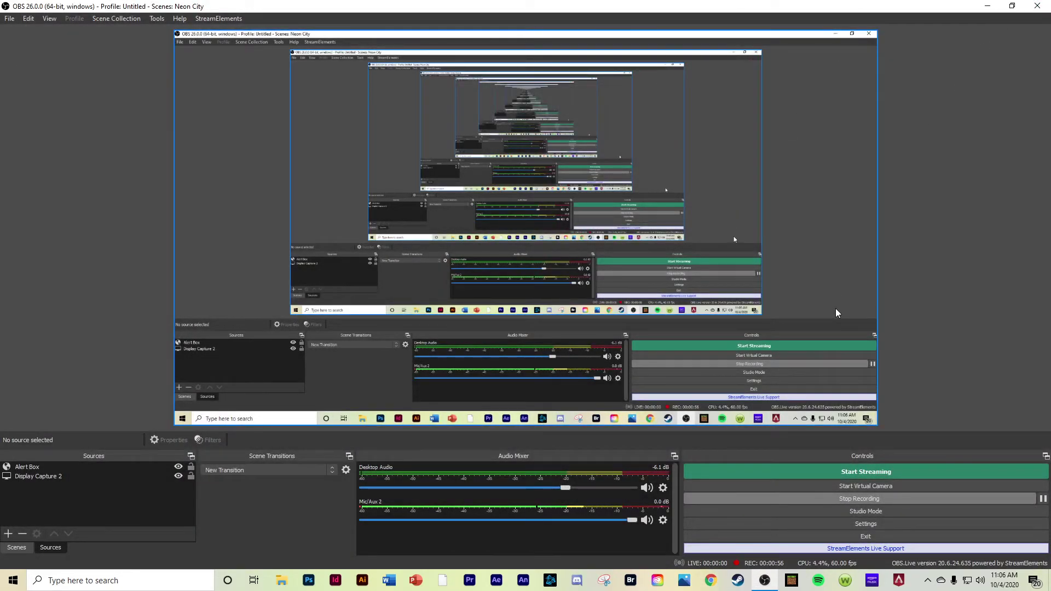